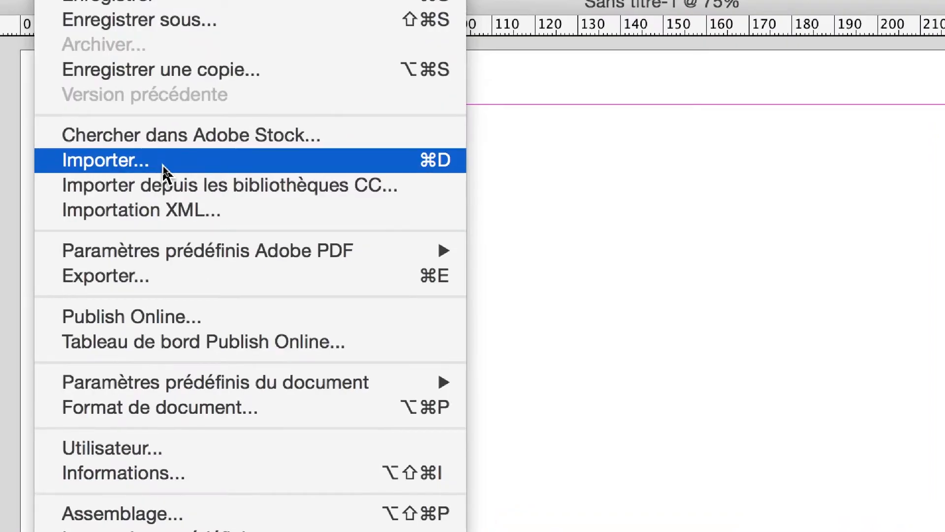
# Step: Place Map_of_USA_2.png from the PDF interactif jour 1 folder across the page, about 282 by 174 mm, and adjust its position near the top margin
pyautogui.click(163, 166)
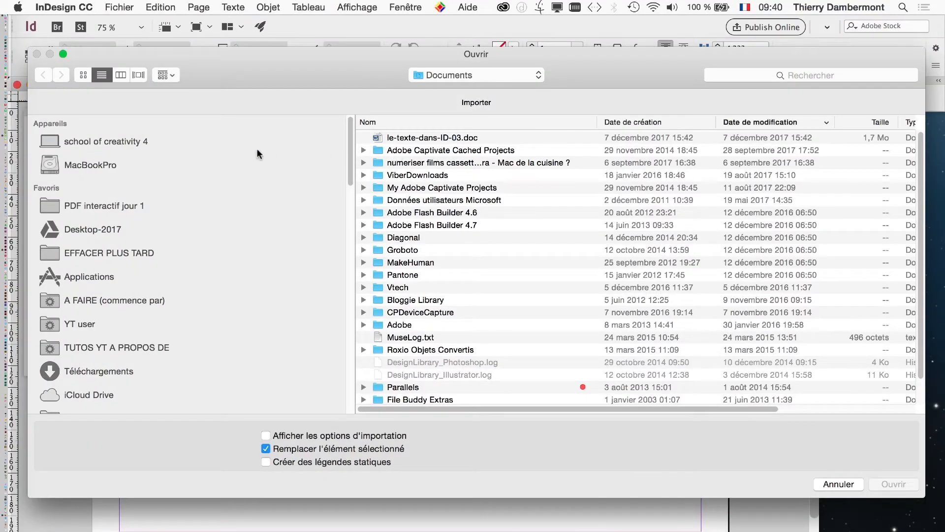
pyautogui.click(143, 203)
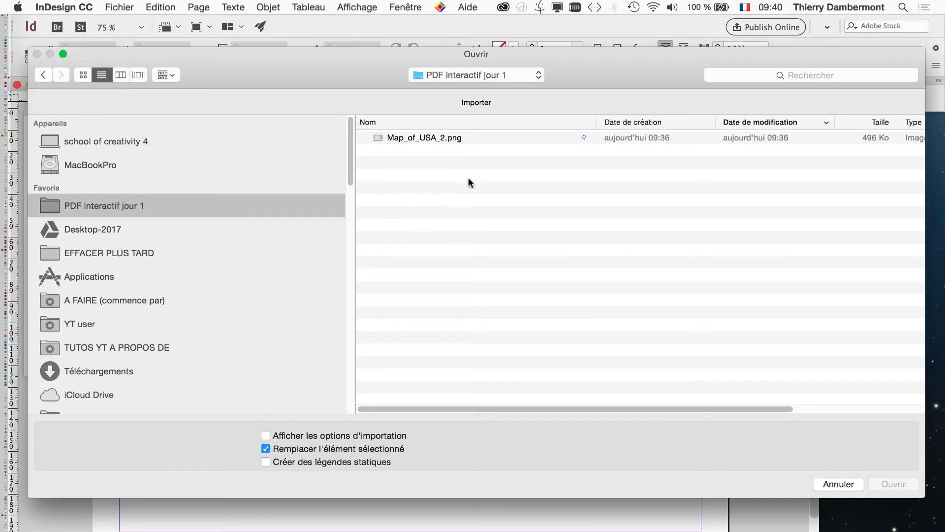
pyautogui.click(514, 139)
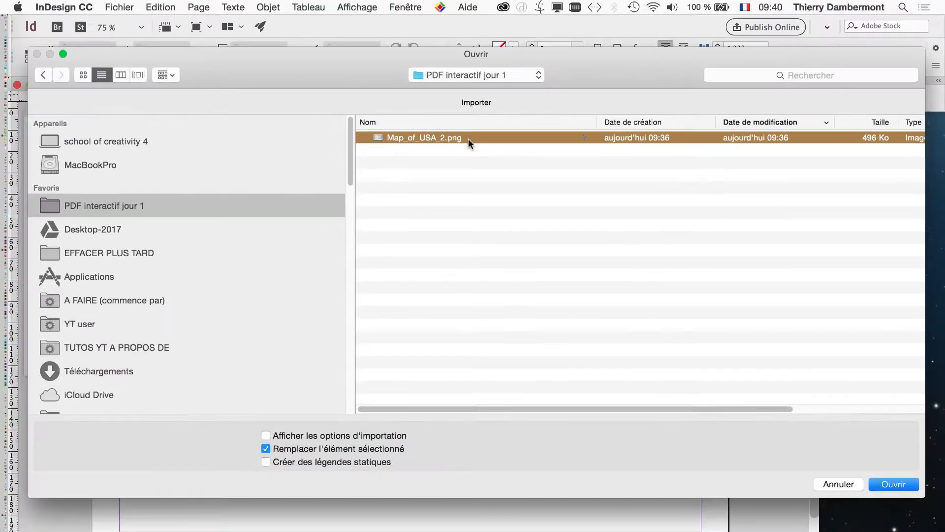
pyautogui.click(908, 484)
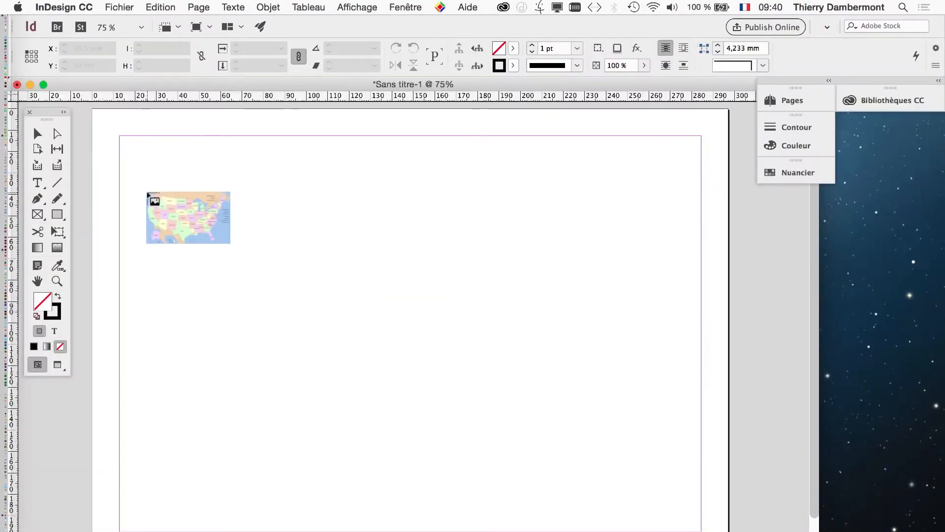
pyautogui.click(103, 131)
pyautogui.moveTo(102, 131); pyautogui.dragTo(713, 519)
pyautogui.moveTo(524, 227)
pyautogui.mouseDown()
pyautogui.moveTo(530, 212)
pyautogui.moveTo(518, 220)
pyautogui.moveTo(513, 202)
pyautogui.moveTo(518, 210)
pyautogui.mouseUp()
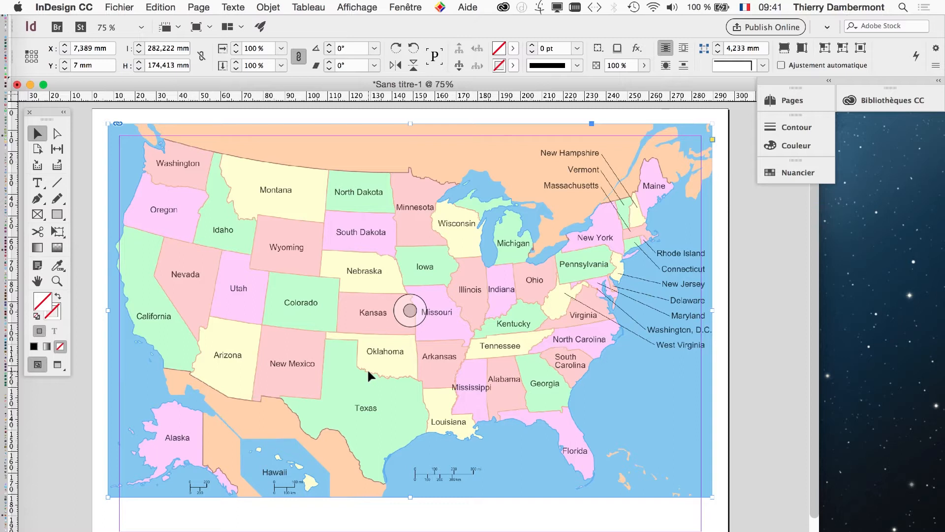
pyautogui.moveTo(343, 309); pyautogui.dragTo(344, 315)
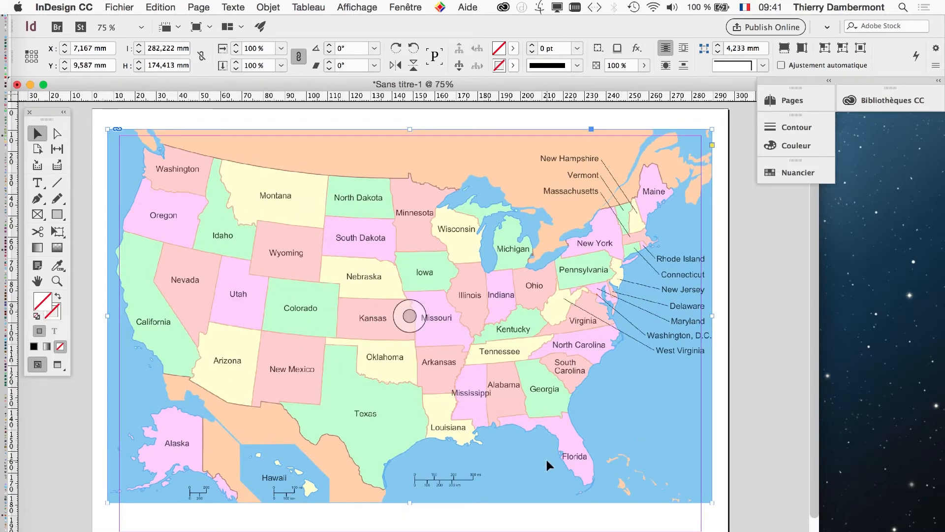
# Step: Display the document's layers list over the map and lock the layer Calque 1
pyautogui.click(413, 6)
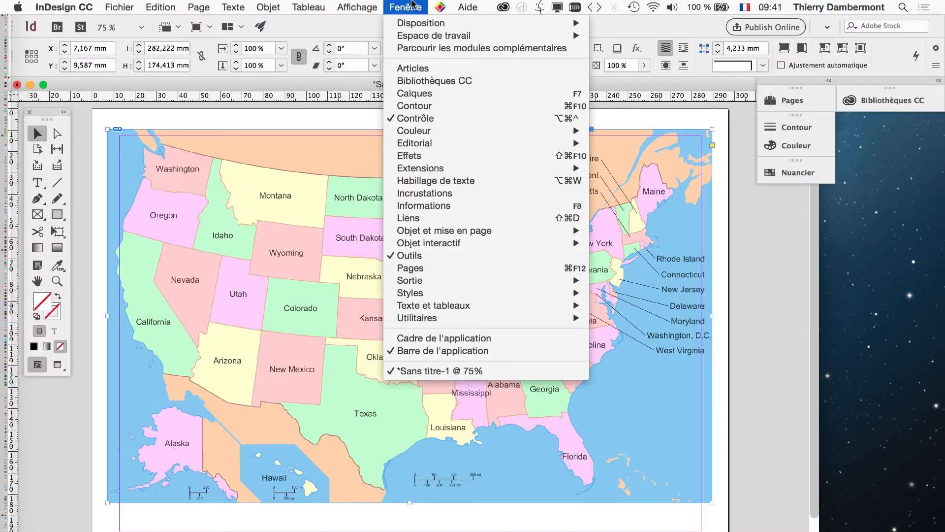
pyautogui.click(459, 97)
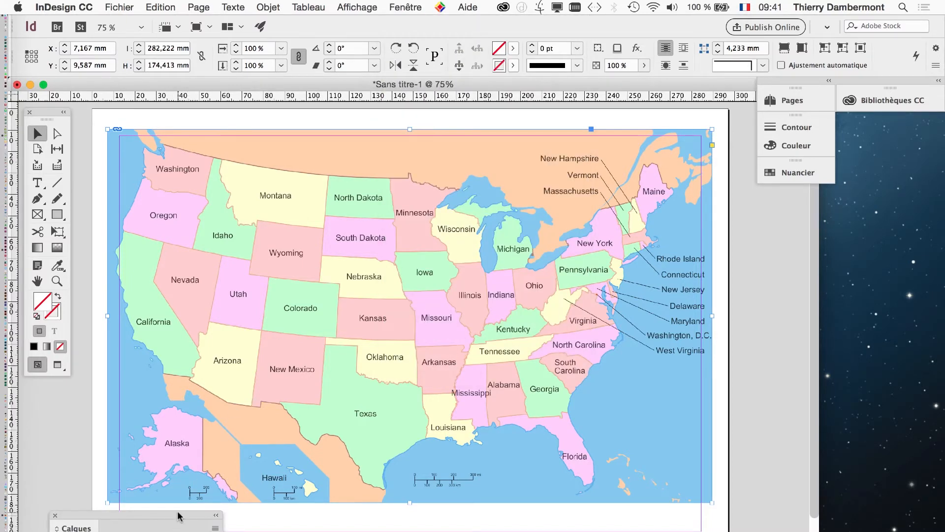
pyautogui.moveTo(177, 515); pyautogui.dragTo(622, 163)
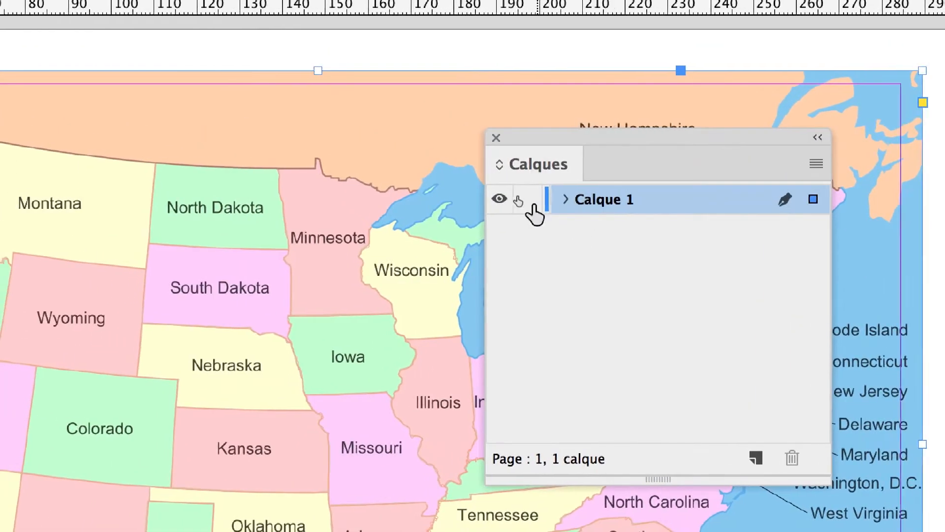
pyautogui.click(532, 202)
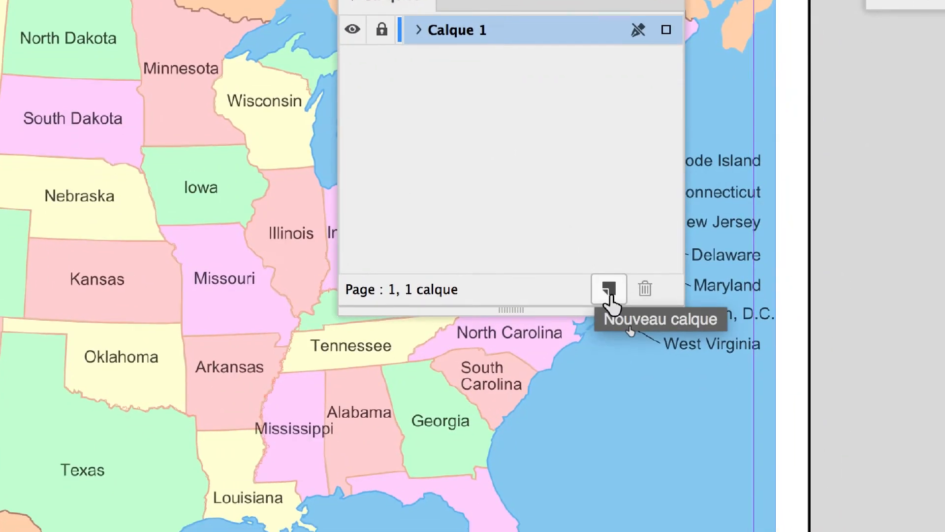
# Step: Add a new layer named interactif above Calque 1 and move the layers list off the map
pyautogui.click(759, 460)
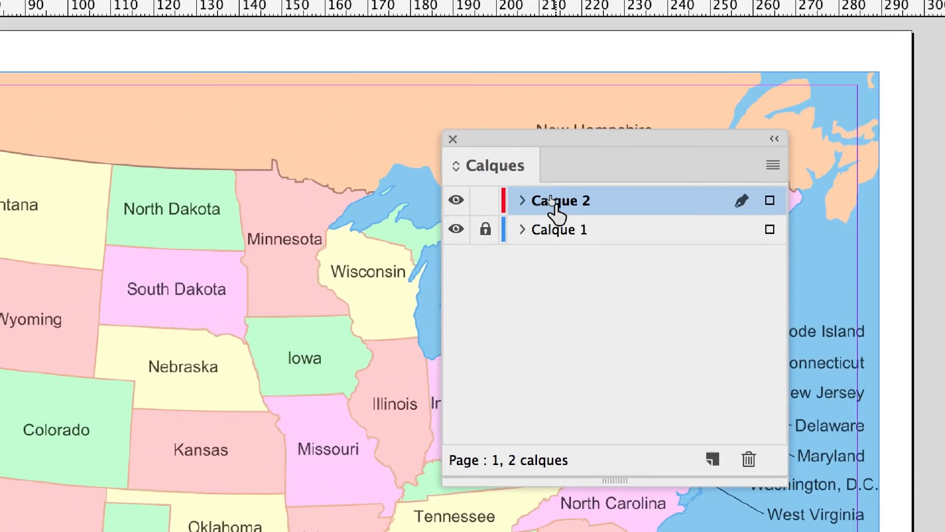
pyautogui.doubleClick(556, 201)
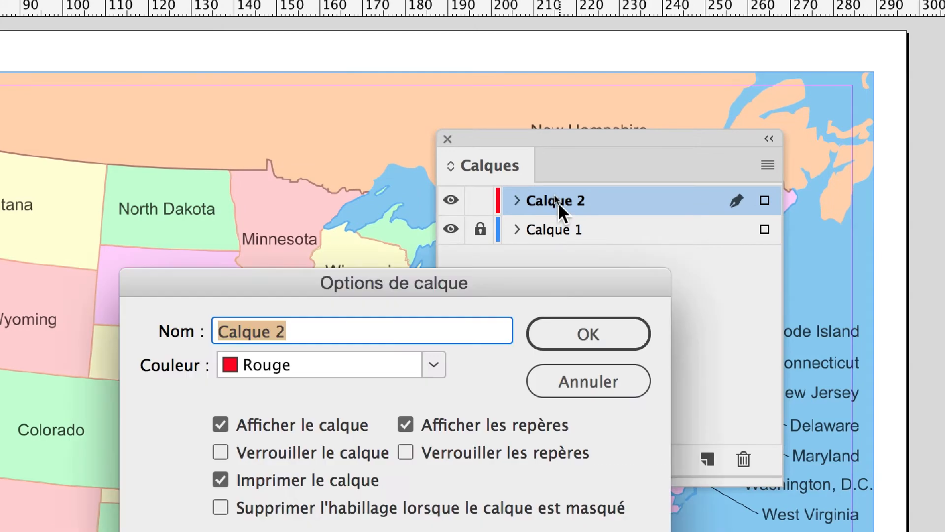
pyautogui.write('inte')
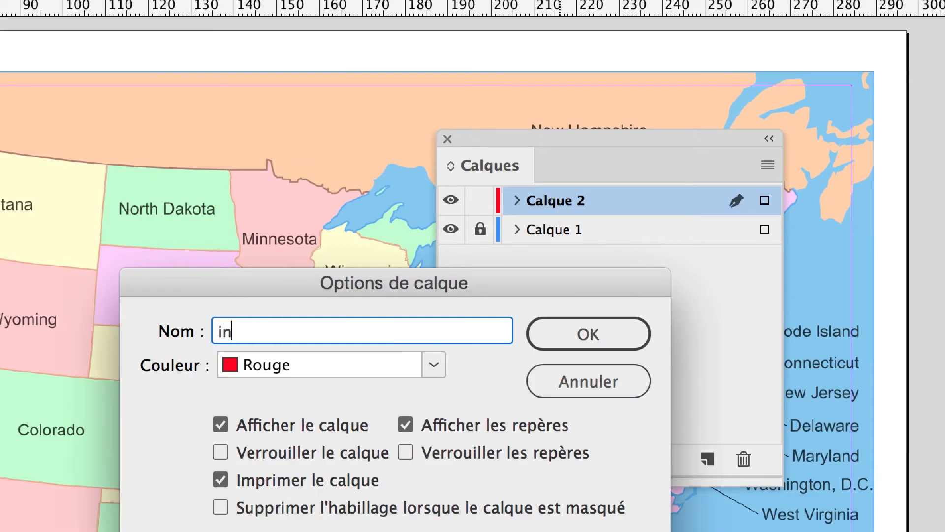
pyautogui.write('ractif')
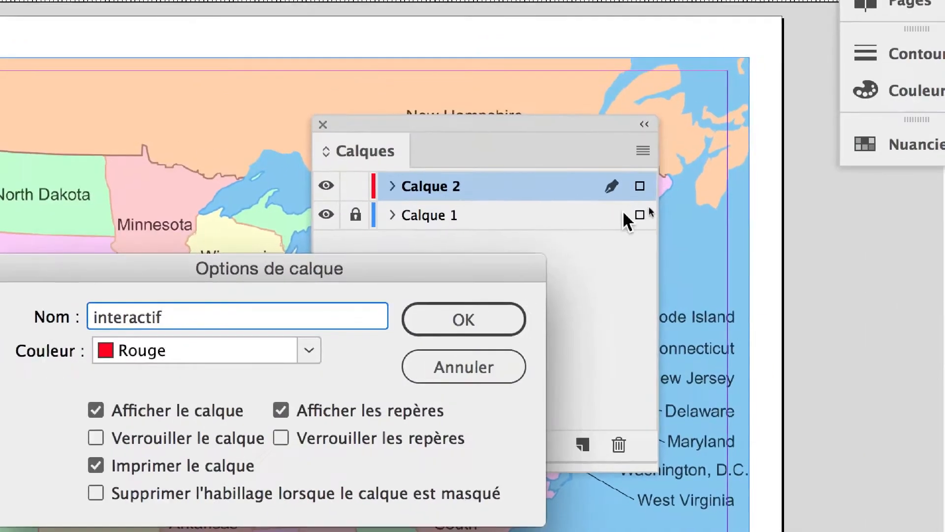
pyautogui.click(588, 334)
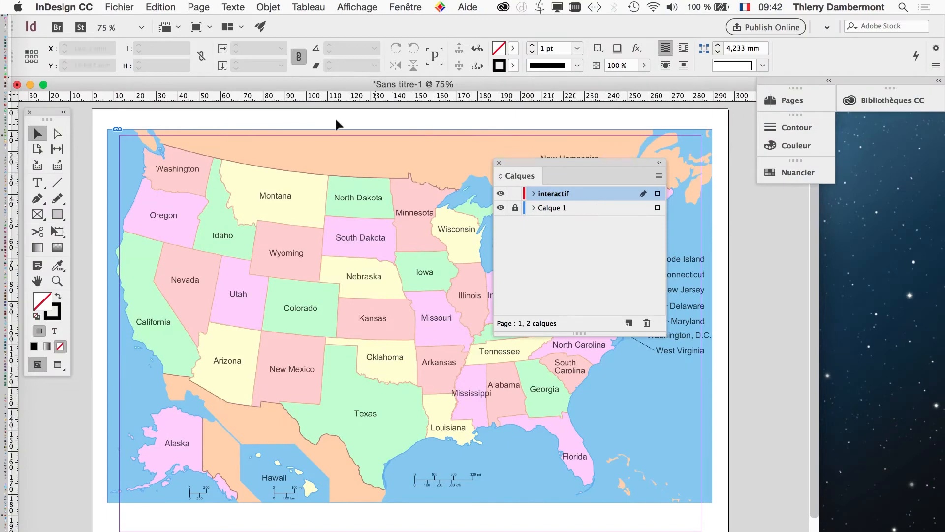
pyautogui.moveTo(534, 167); pyautogui.dragTo(739, 220)
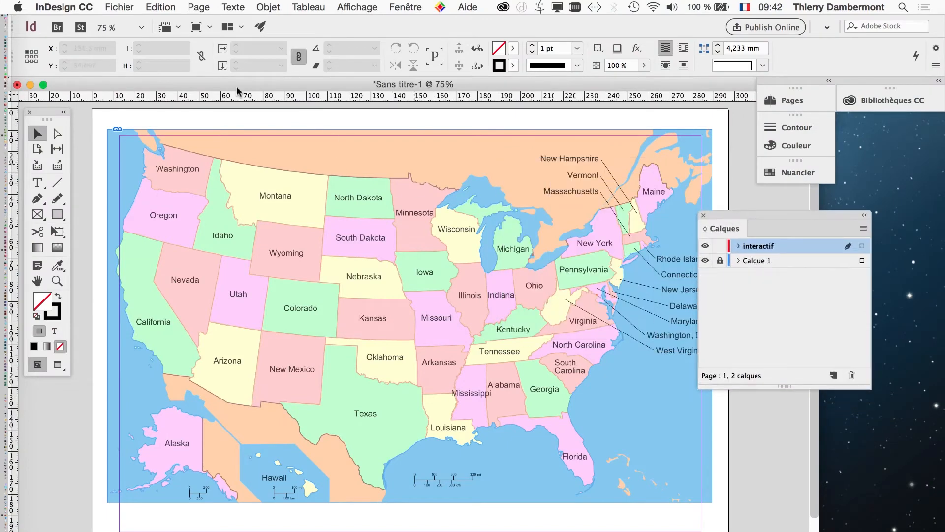
# Step: Save the document as interactive-pdf-01.indd in the PDF interactif jour 1 folder, in Document InDesign CC 2017 format
pyautogui.click(112, 6)
pyautogui.click(153, 92)
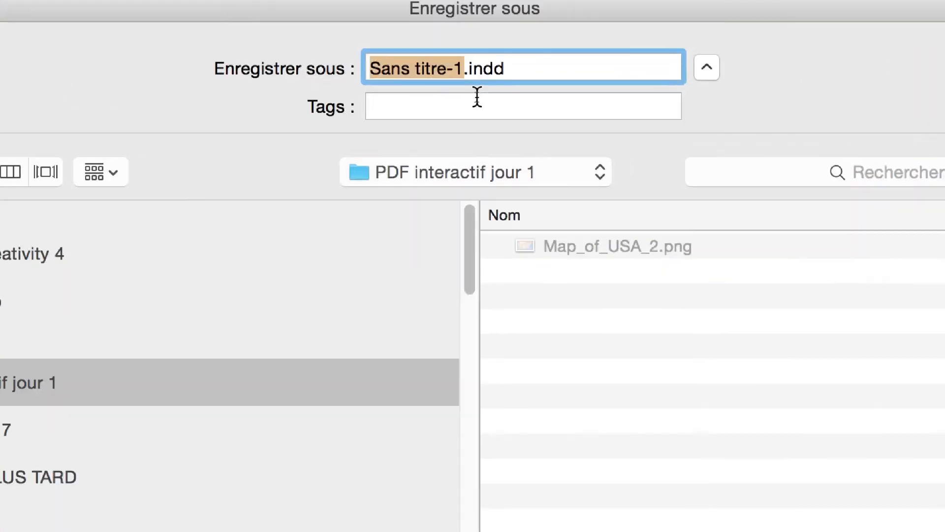
pyautogui.write('intera')
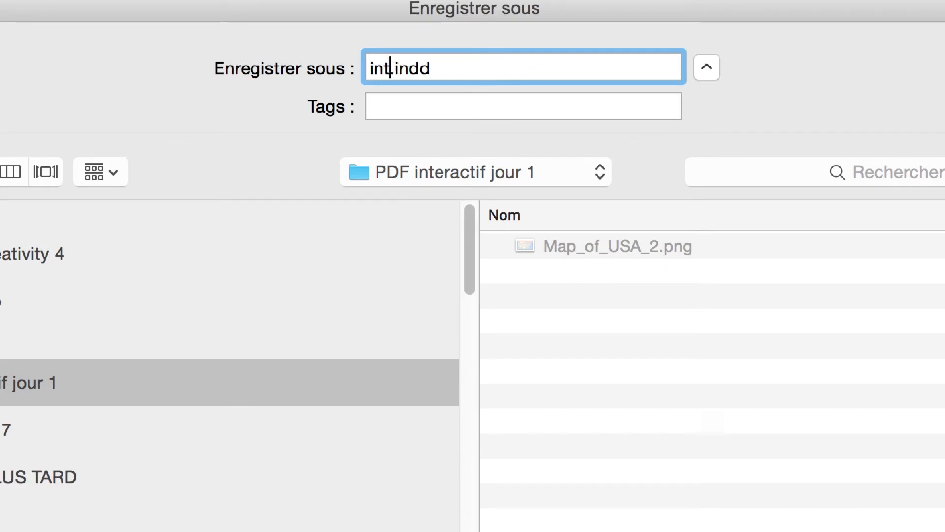
pyautogui.write('ctive-')
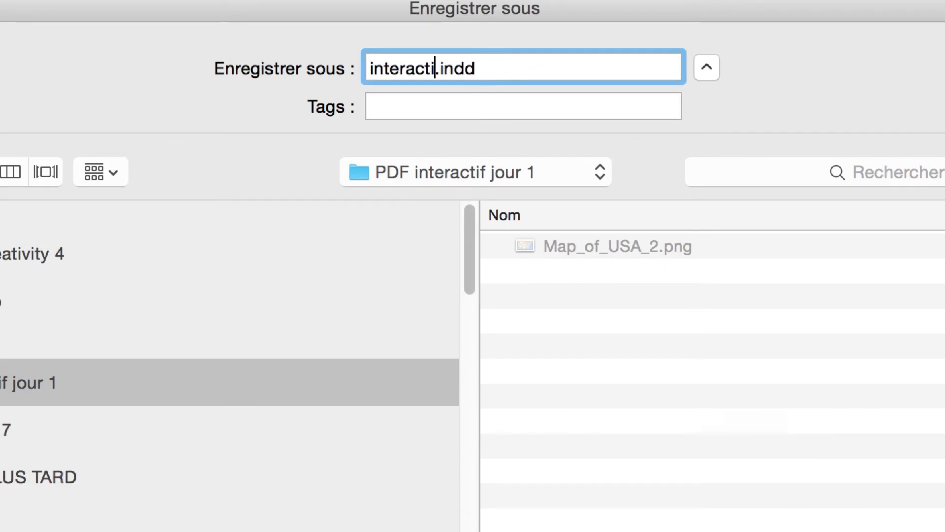
pyautogui.write('pdf-0')
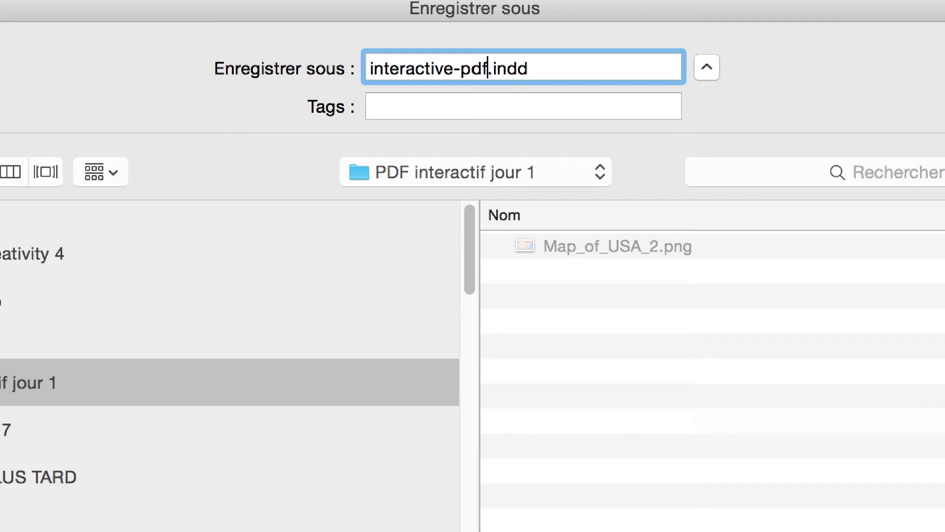
pyautogui.write('1')
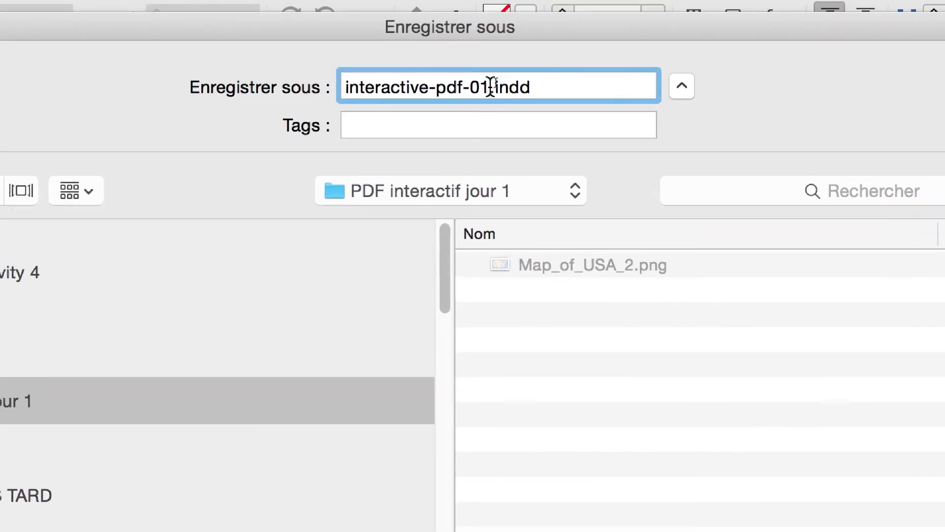
pyautogui.doubleClick(488, 87)
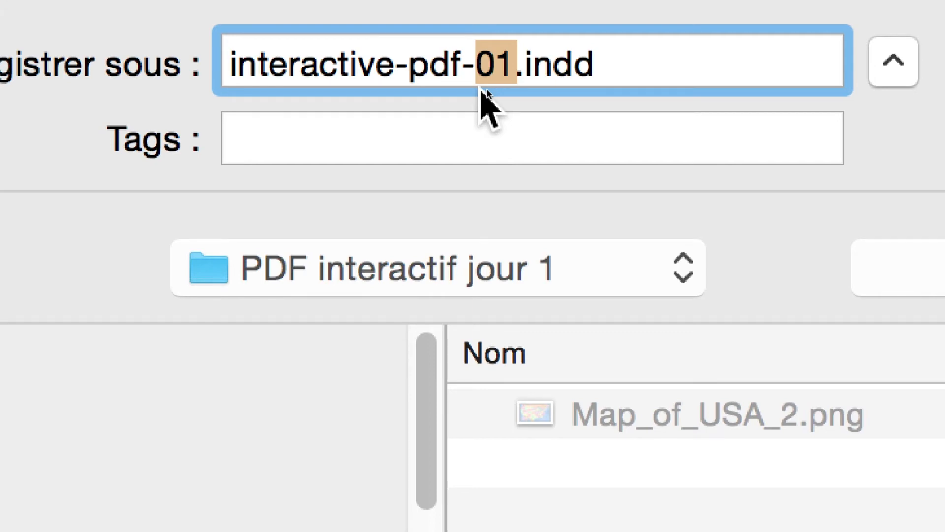
pyautogui.click(509, 79)
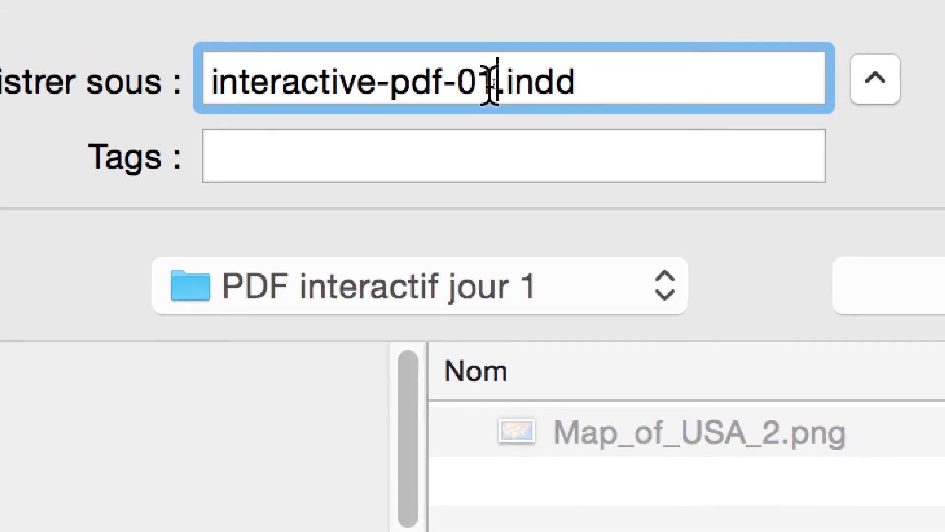
pyautogui.moveTo(491, 86); pyautogui.dragTo(445, 107)
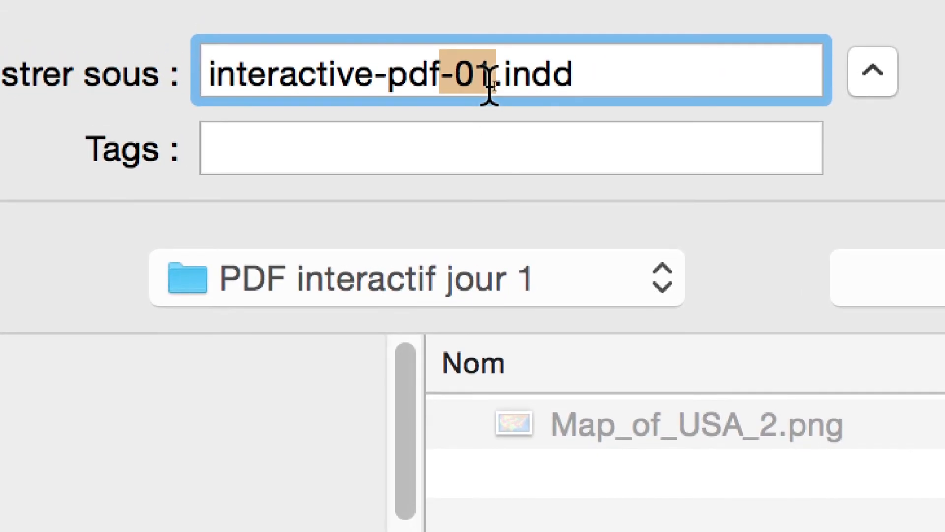
pyautogui.click(531, 81)
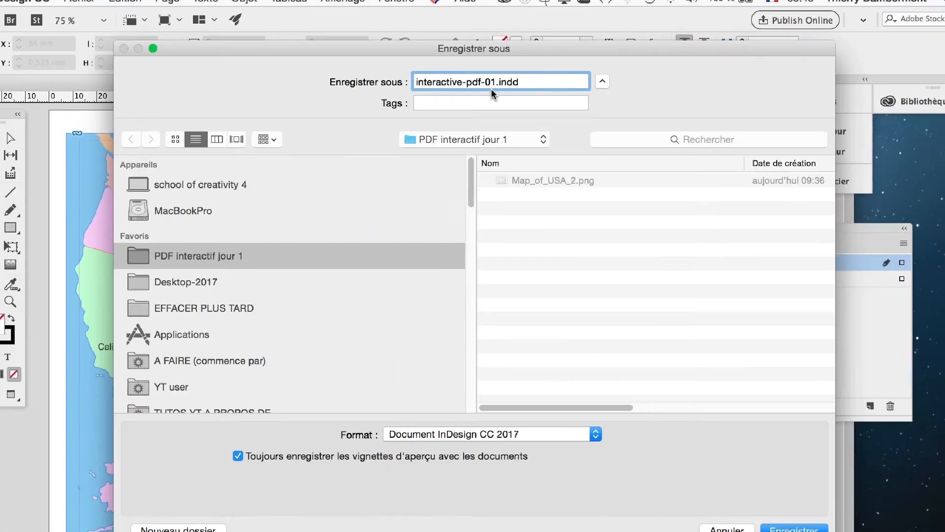
pyautogui.click(798, 529)
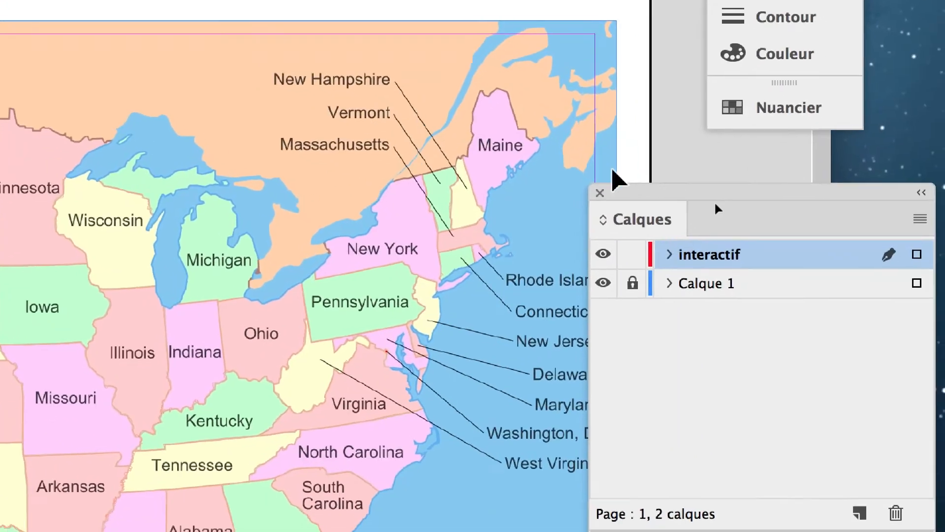
# Step: Bring the layers list back over the map, hide Calque 1 and show it again
pyautogui.moveTo(662, 196); pyautogui.dragTo(490, 207)
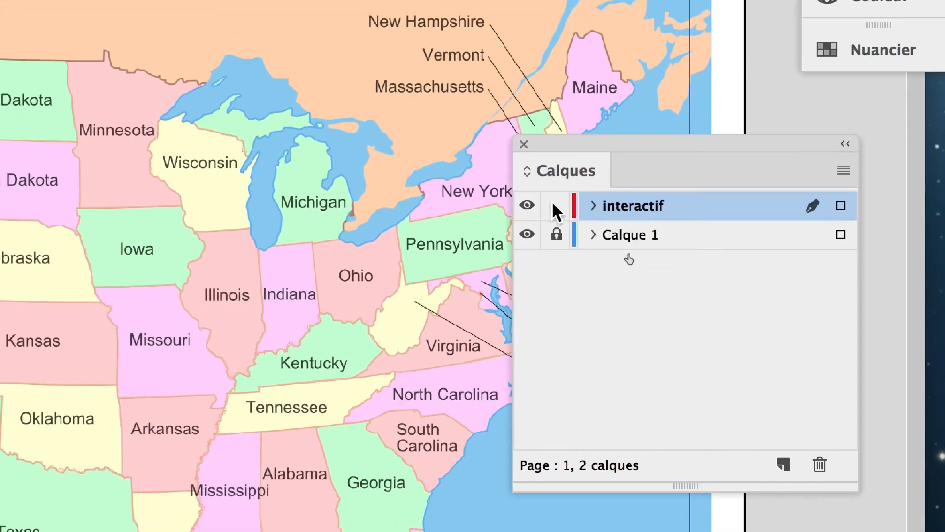
pyautogui.click(527, 234)
pyautogui.click(527, 235)
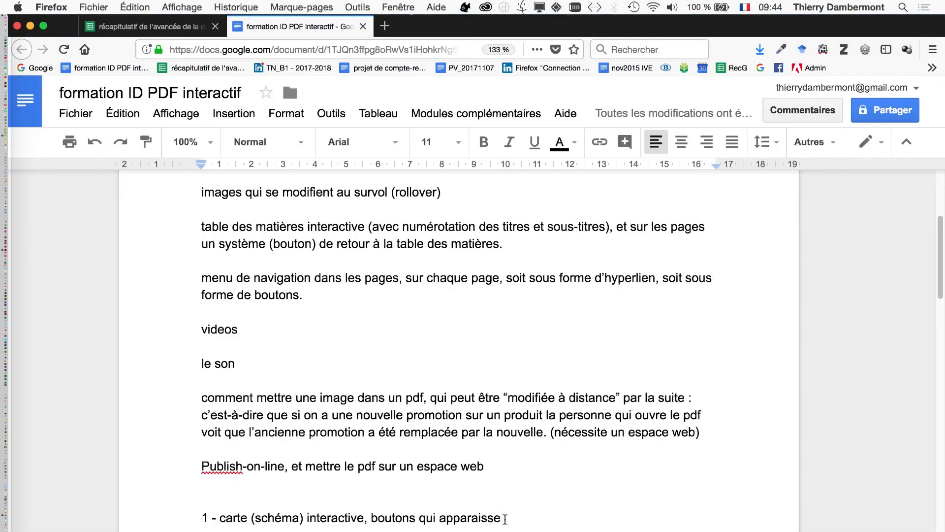
# Step: Switch to the Google Docs outline and complete item 1 so it ends with "apparaissent quand on les survole et qui font apparaitre des informations"
pyautogui.scroll(-7, 503, 474)
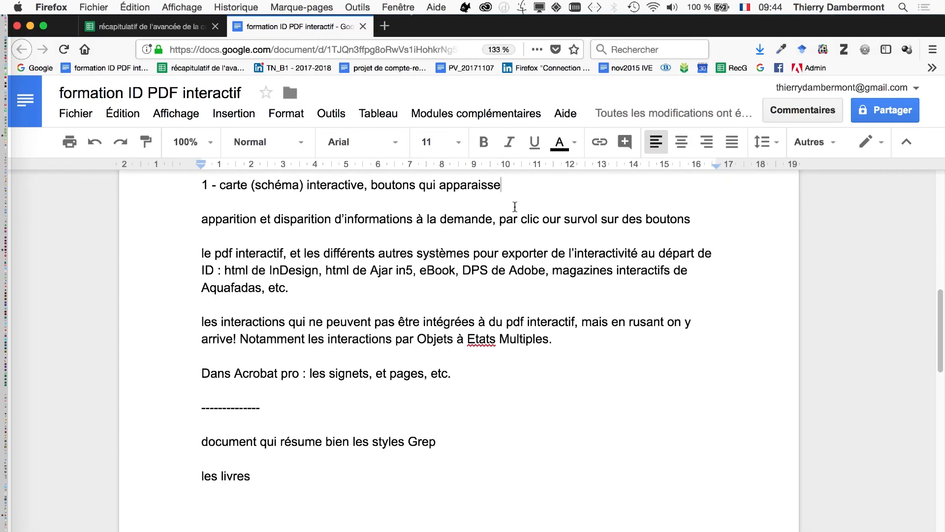
pyautogui.scroll(2, 515, 207)
pyautogui.write('nt')
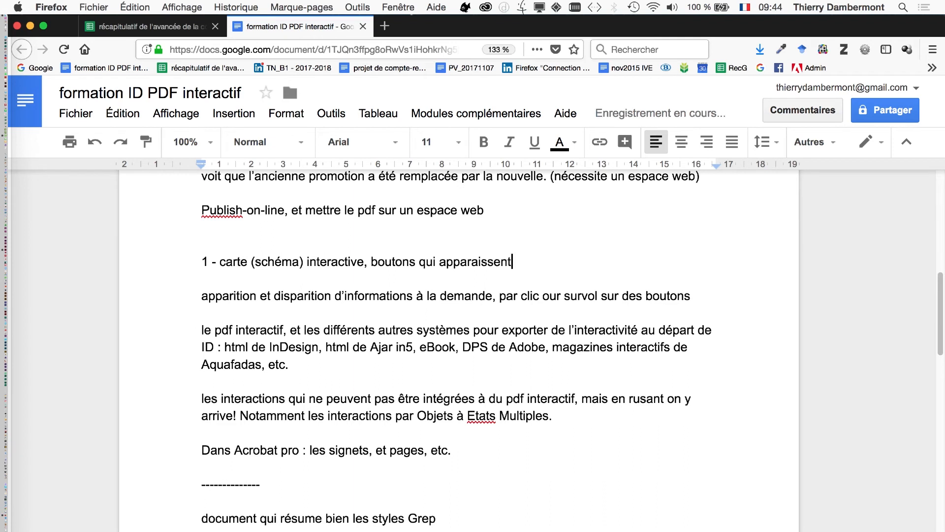
pyautogui.write(' quand on')
pyautogui.write('les ')
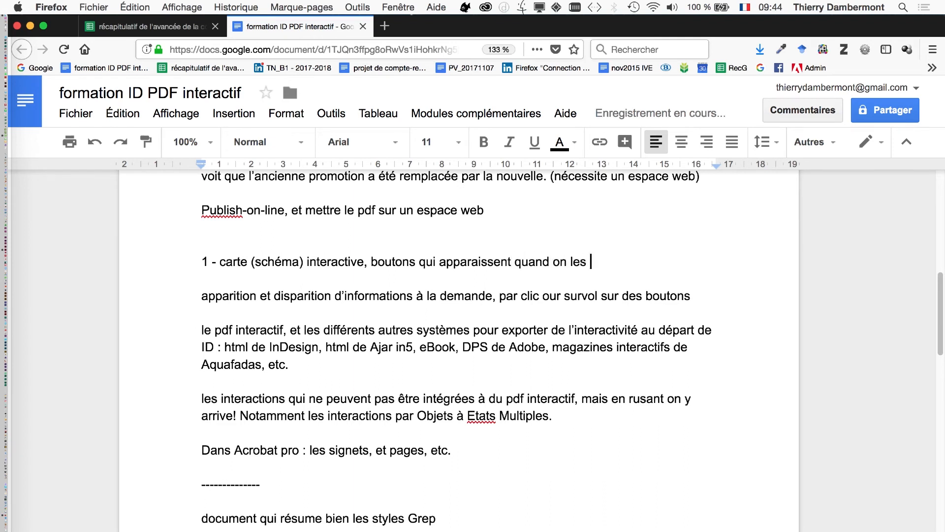
pyautogui.write('survole et qui ')
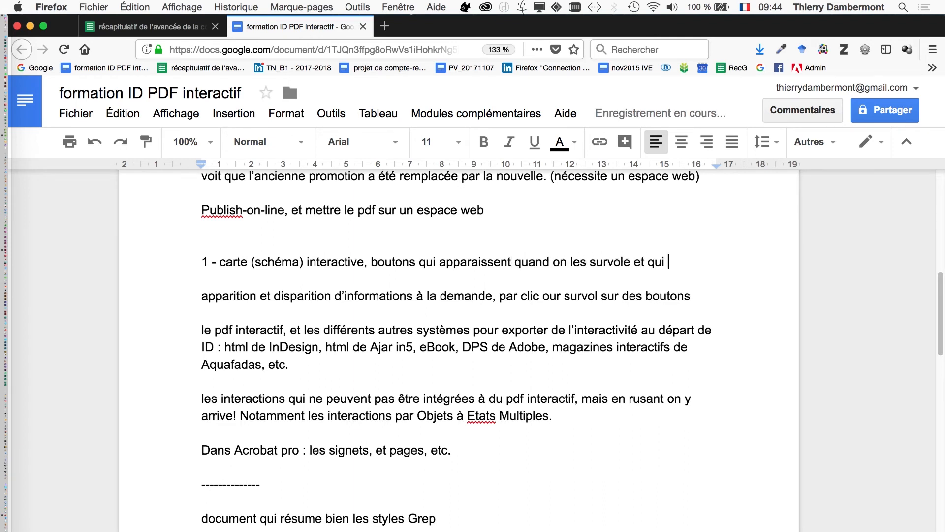
pyautogui.write('font apparaitre d')
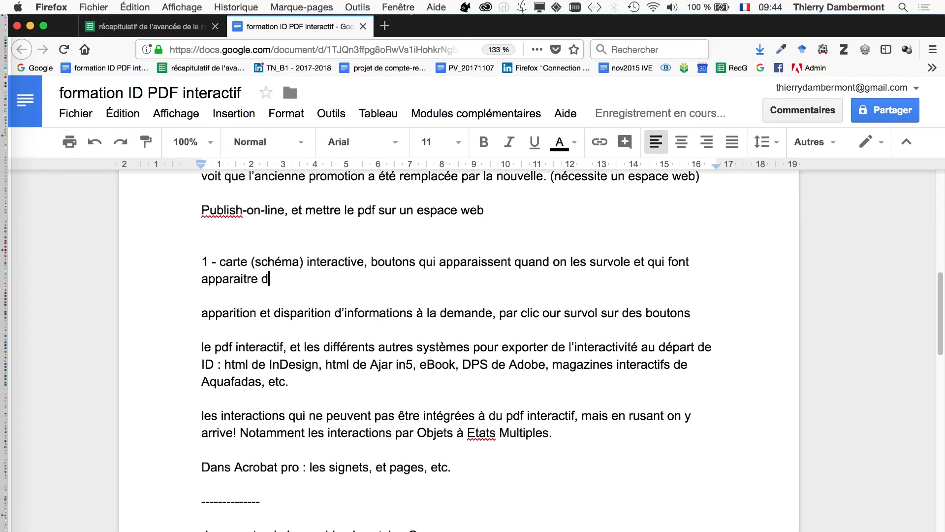
pyautogui.write('es informations')
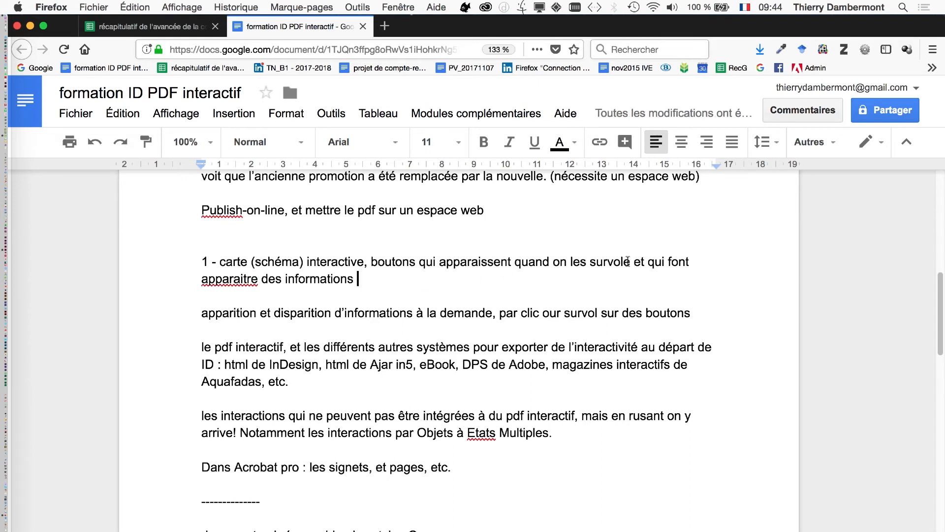
# Step: Move the phrase "quand on les survole" to the end of item 1, after "informations"
pyautogui.moveTo(630, 262); pyautogui.dragTo(517, 262)
pyautogui.press('super+c')
pyautogui.press('BackSpace')
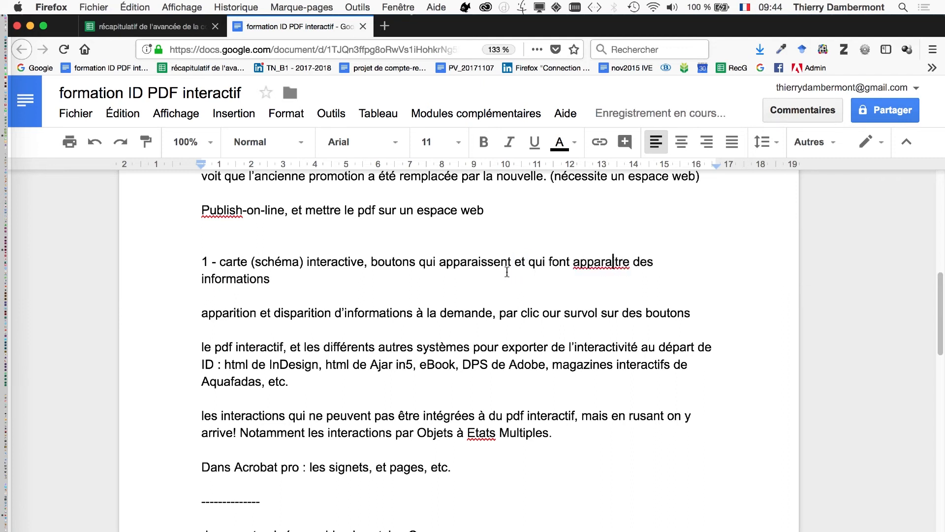
pyautogui.click(353, 279)
pyautogui.press('super+v')
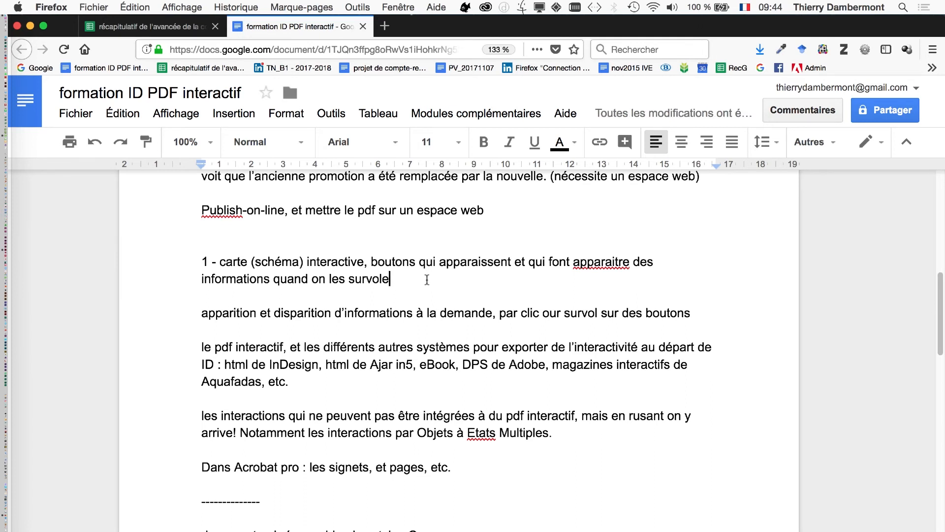
# Step: Extend the end of item 1 with ", ds boutons qui ont une forme spéciale (par exemple la forme d'un état des USA."
pyautogui.write(', ds boutons ')
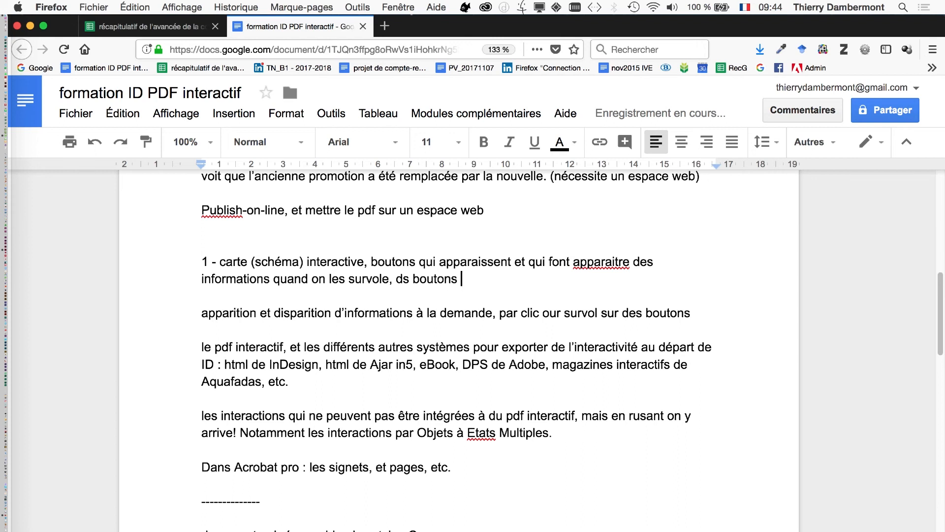
pyautogui.write('qui ont une forme spéci')
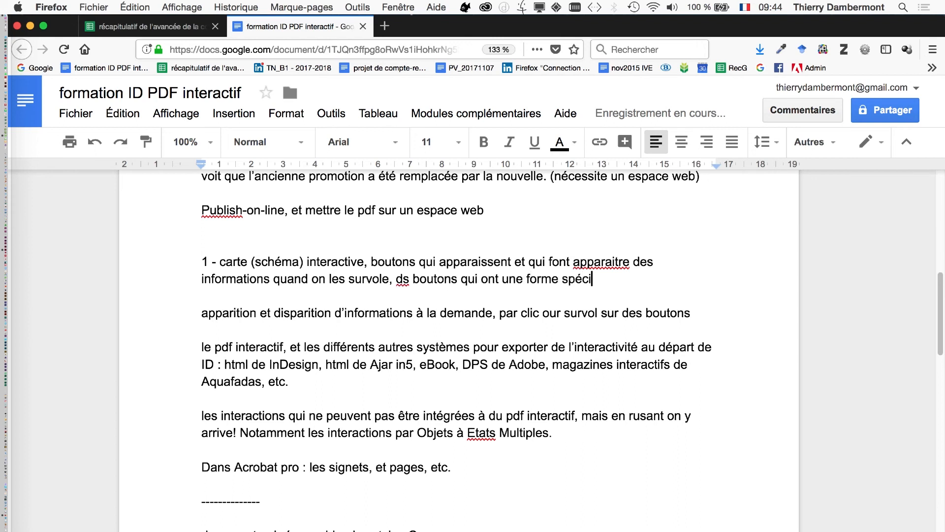
pyautogui.write('ale (par exemple la forme')
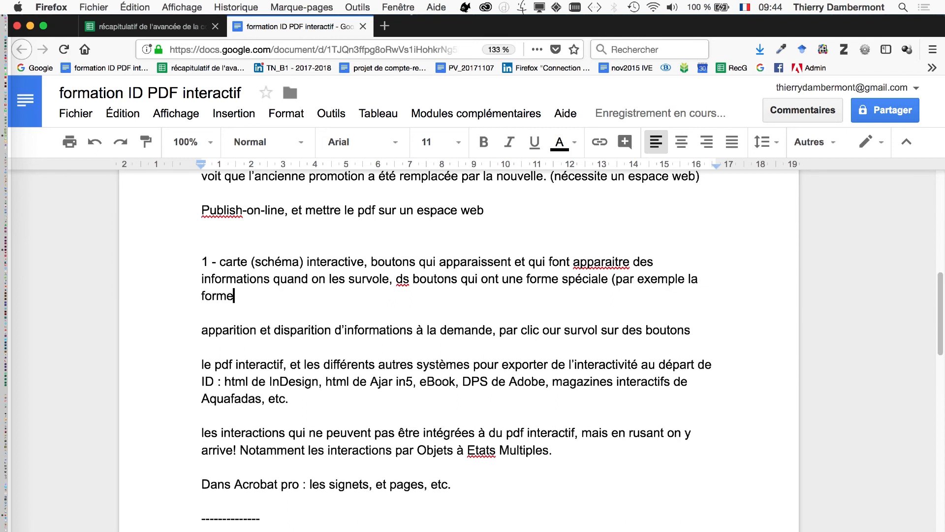
pyautogui.write(" d'un état des ets")
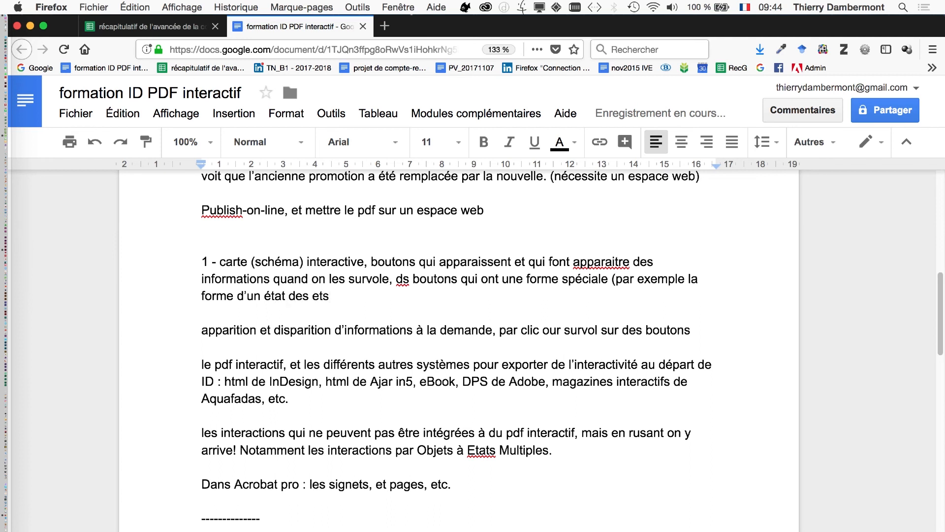
pyautogui.write('a')
pyautogui.press('BackSpace')
pyautogui.press('BackSpace')
pyautogui.press('BackSpace')
pyautogui.write('USA')
# Step: Switch back to InDesign and the interactive-pdf-01.indd map document
pyautogui.press('super+Tab')
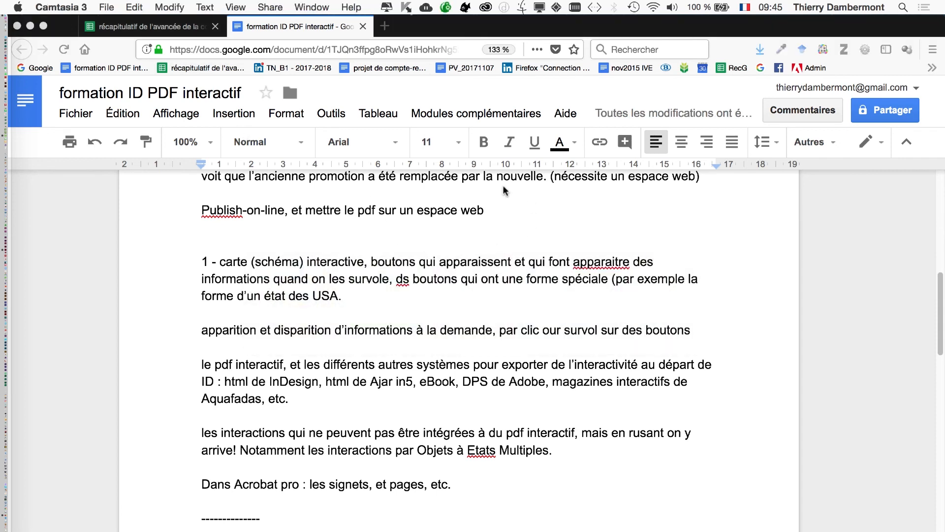
pyautogui.press('super+Tab')
pyautogui.press('super+Tab')
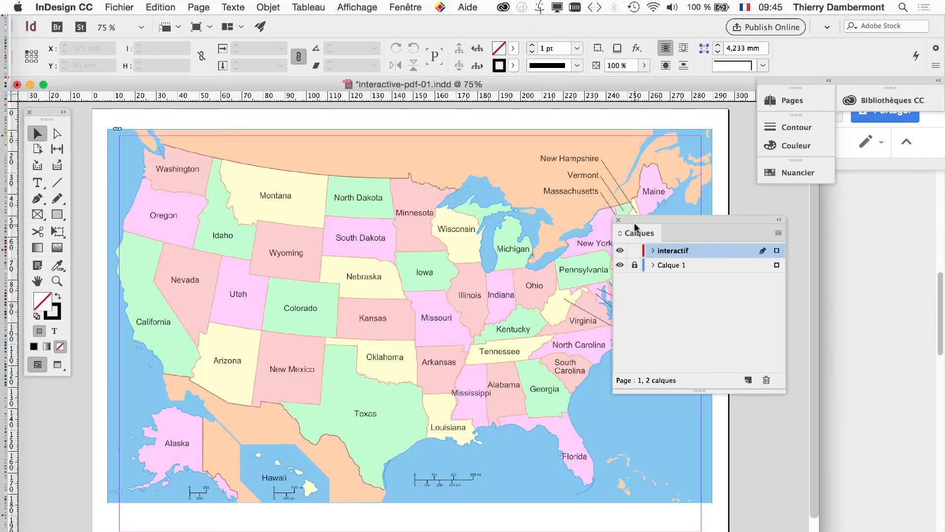